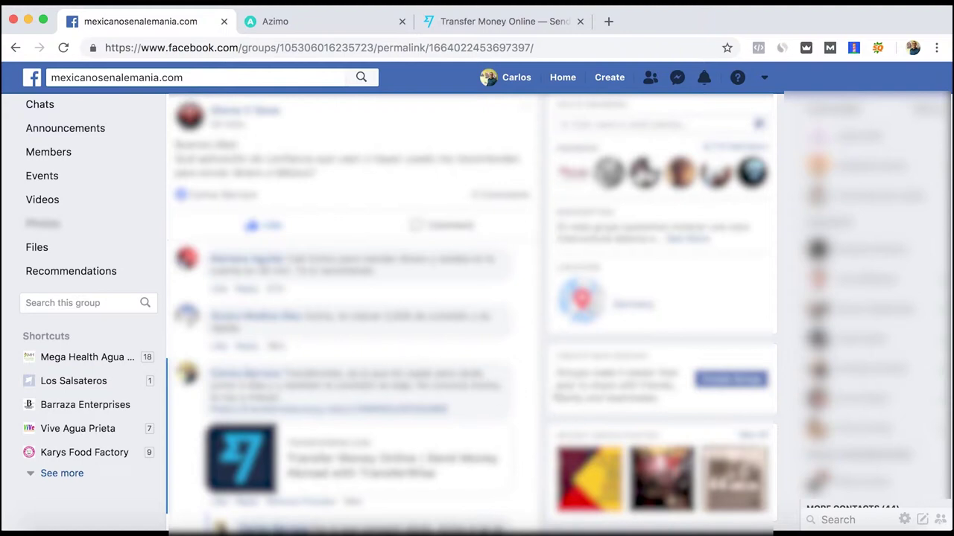
Step: Switch to Azimo, reopen the delivery options for Mexico, and continue with MXN and Bank deposit
{"action": "left_click", "coordinate": [337, 26]}
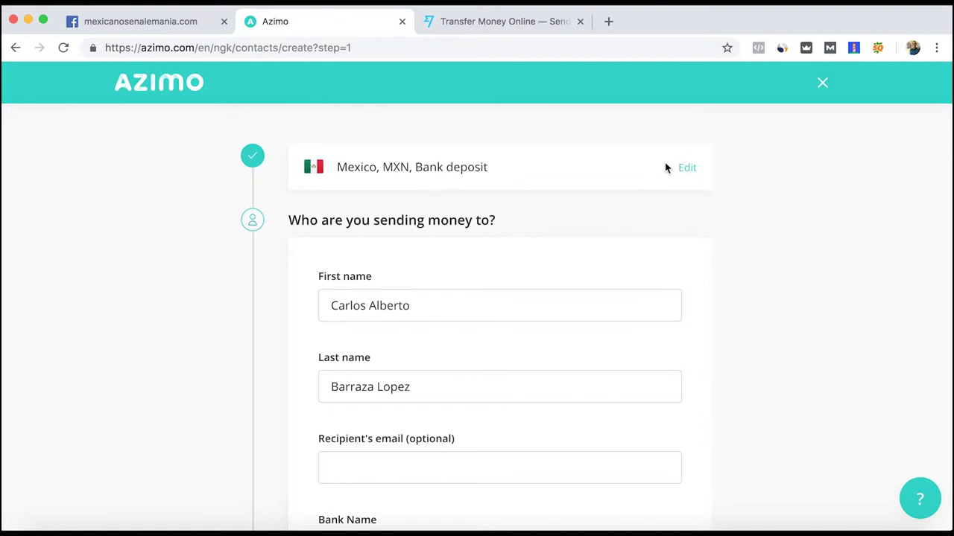
{"action": "left_click", "coordinate": [693, 171]}
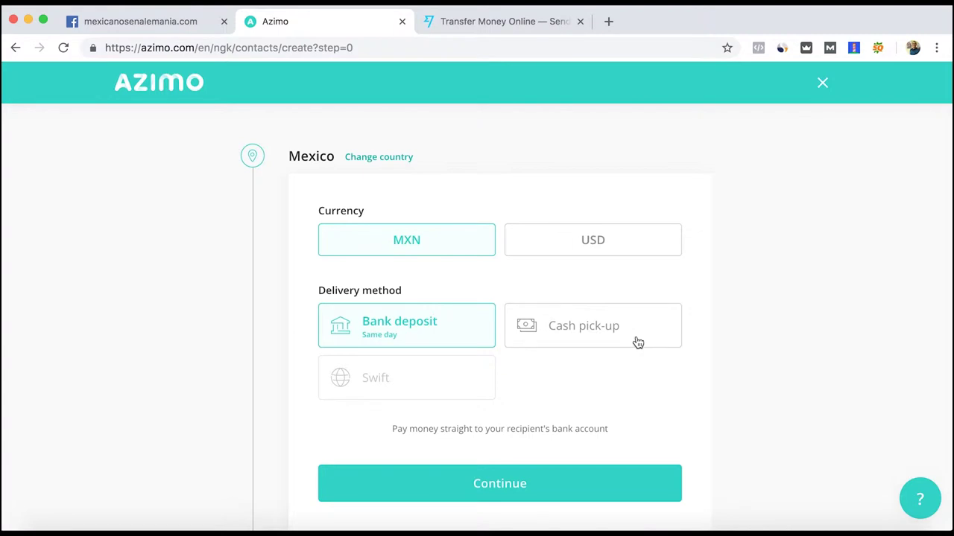
{"action": "scroll", "coordinate": [696, 331], "scroll_direction": "down", "scroll_amount": 2}
{"action": "left_click", "coordinate": [506, 357]}
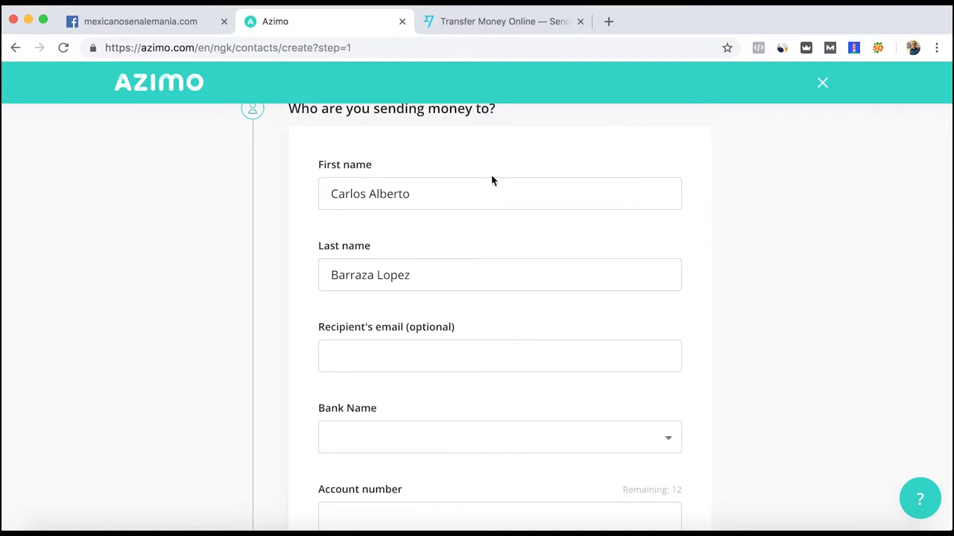
Step: Search the recipient's bank list for banamex
{"action": "scroll", "coordinate": [450, 276], "scroll_direction": "down", "scroll_amount": 2}
{"action": "left_click", "coordinate": [450, 274]}
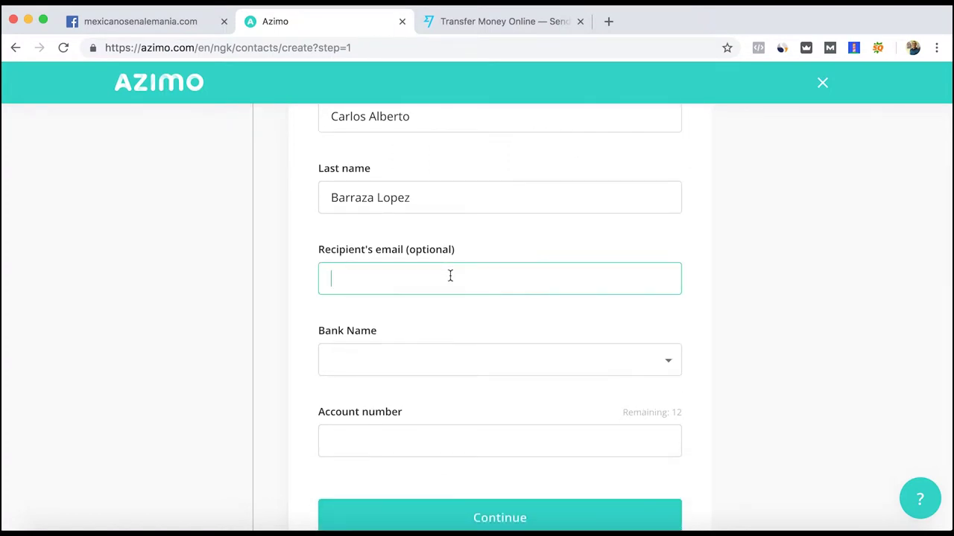
{"action": "left_click", "coordinate": [527, 363]}
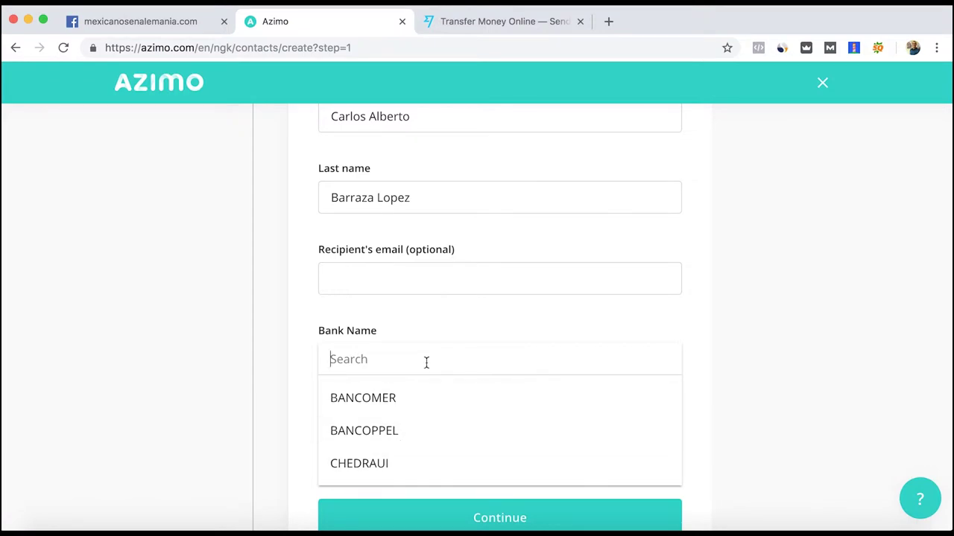
{"action": "type", "text": "banamex"}
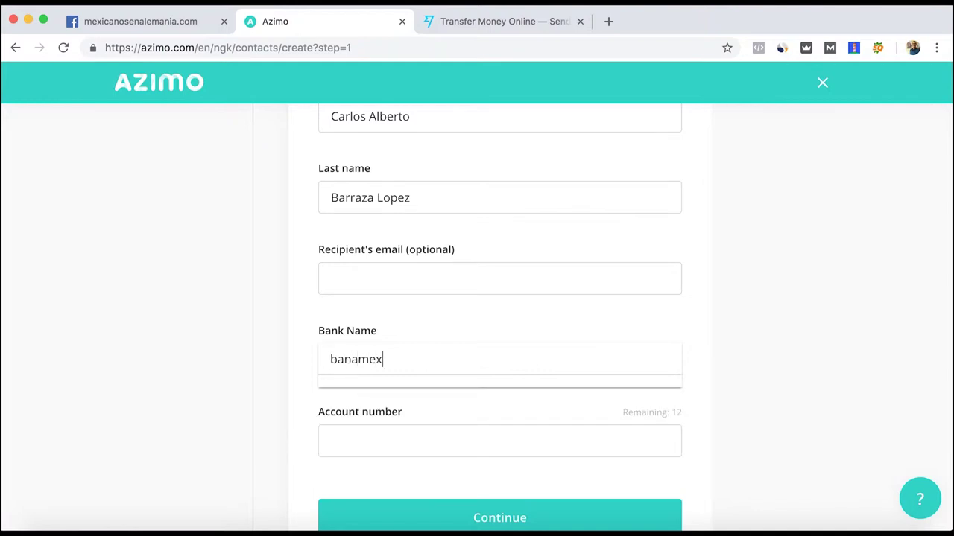
{"action": "key", "text": "Escape"}
{"action": "left_click", "coordinate": [542, 441]}
Step: Search the recipient's bank list for santander and review which banks are offered
{"action": "left_click", "coordinate": [499, 363]}
{"action": "left_click", "coordinate": [499, 363]}
{"action": "type", "text": "santander"}
{"action": "key", "text": "Escape"}
{"action": "left_click", "coordinate": [480, 430]}
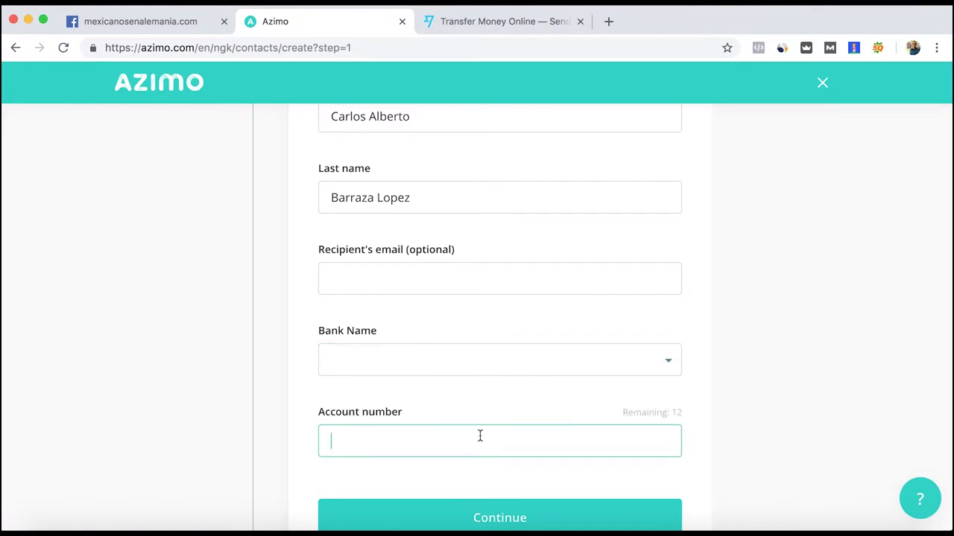
{"action": "left_click", "coordinate": [737, 301]}
{"action": "left_click", "coordinate": [565, 372]}
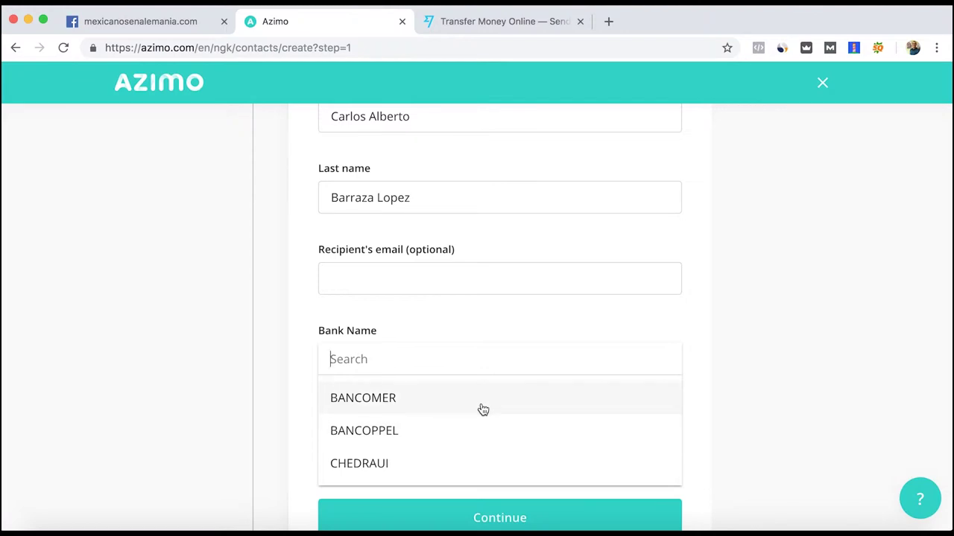
{"action": "left_click", "coordinate": [772, 336]}
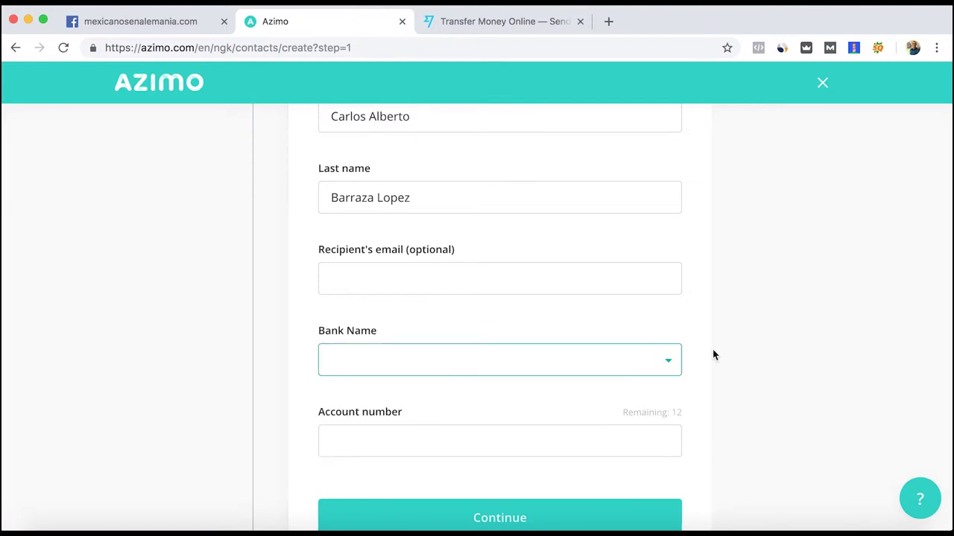
Step: Choose BANCOMER as the recipient's bank, enter the account number, and continue to the transfer amount
{"action": "left_click", "coordinate": [462, 357]}
{"action": "left_click", "coordinate": [443, 398]}
{"action": "left_click", "coordinate": [438, 436]}
{"action": "type", "text": "111111111111"}
{"action": "left_click", "coordinate": [716, 454]}
{"action": "scroll", "coordinate": [702, 453], "scroll_direction": "down", "scroll_amount": 1}
{"action": "left_click", "coordinate": [532, 506]}
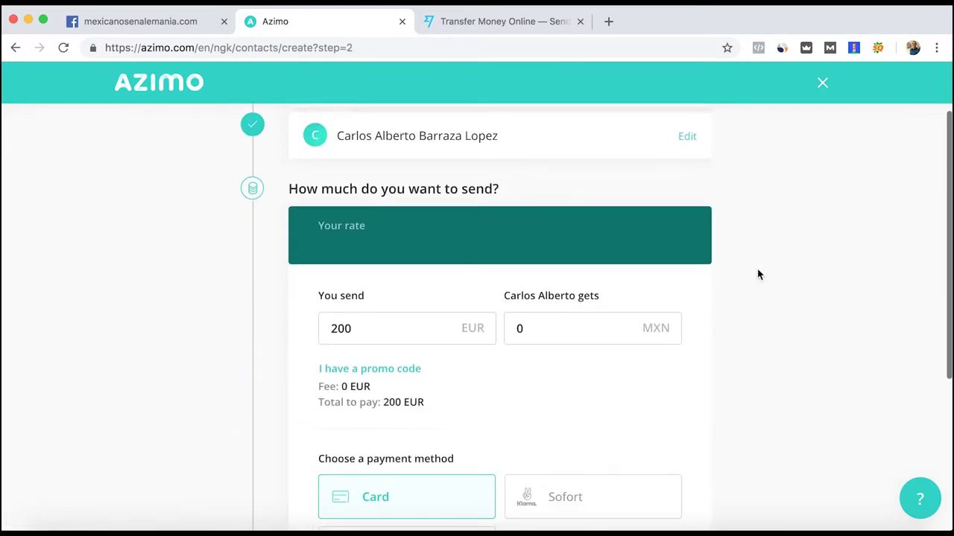
Step: Set the amount to send to 500 EUR
{"action": "scroll", "coordinate": [759, 275], "scroll_direction": "down", "scroll_amount": 4}
{"action": "scroll", "coordinate": [758, 275], "scroll_direction": "up", "scroll_amount": 1}
{"action": "left_click", "coordinate": [418, 239]}
{"action": "type", "text": "500"}
{"action": "left_click", "coordinate": [228, 259]}
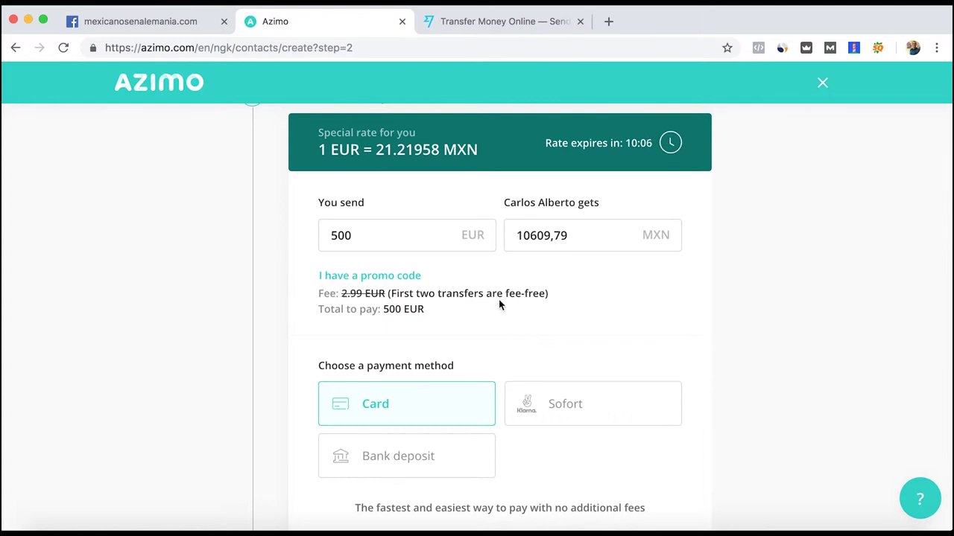
Step: Review the recipient's MXN amount and the payment methods, and continue with Card as the payment method
{"action": "left_click_drag", "start_coordinate": [573, 239], "coordinate": [519, 240]}
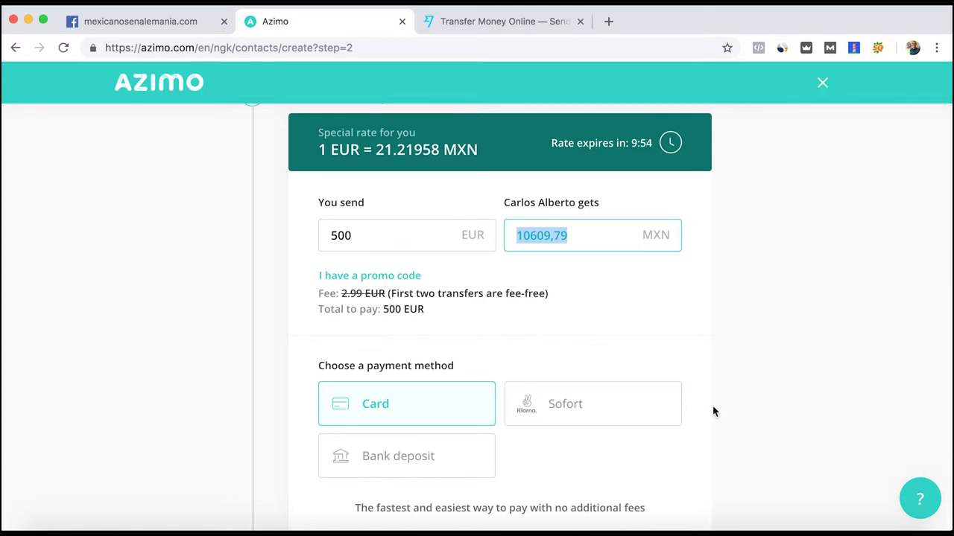
{"action": "scroll", "coordinate": [716, 409], "scroll_direction": "down", "scroll_amount": 3}
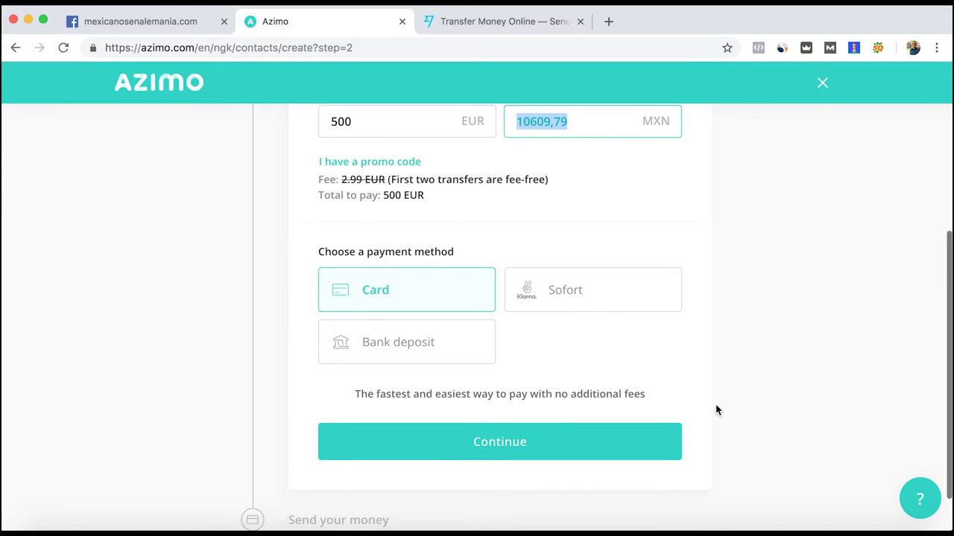
{"action": "scroll", "coordinate": [716, 409], "scroll_direction": "up", "scroll_amount": 2}
{"action": "scroll", "coordinate": [712, 411], "scroll_direction": "down", "scroll_amount": 1}
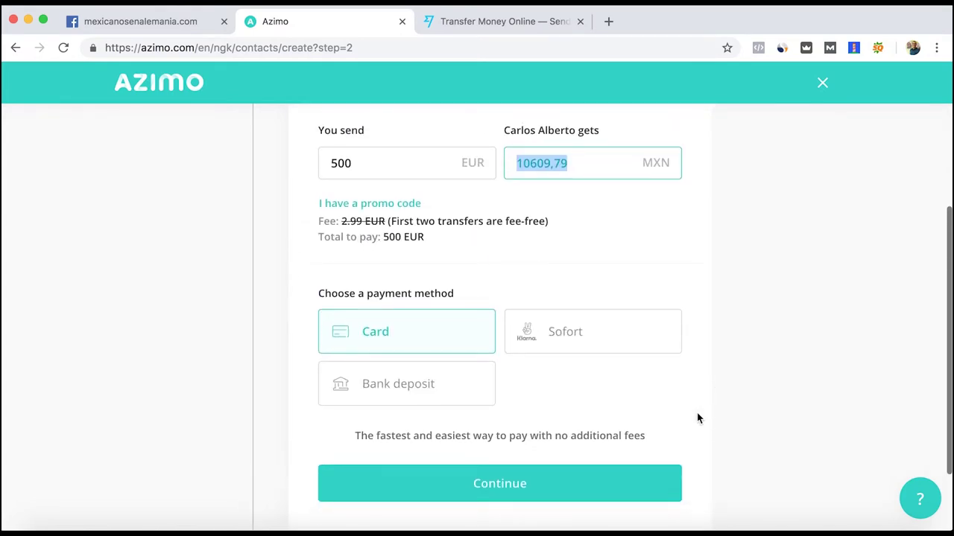
{"action": "left_click", "coordinate": [665, 481]}
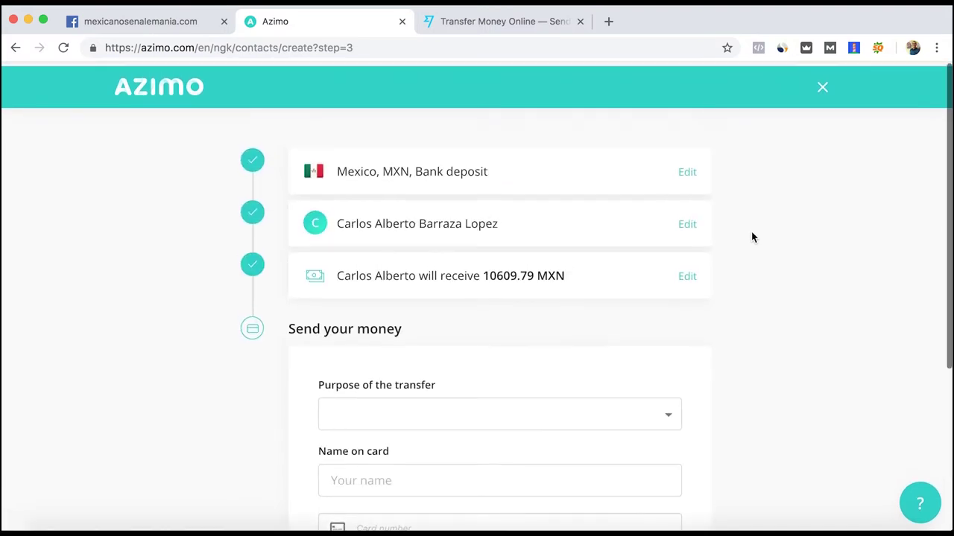
Step: Highlight the MXN amount the recipient will receive in the Azimo transfer summary
{"action": "scroll", "coordinate": [753, 238], "scroll_direction": "down", "scroll_amount": 2}
{"action": "scroll", "coordinate": [753, 238], "scroll_direction": "up", "scroll_amount": 2}
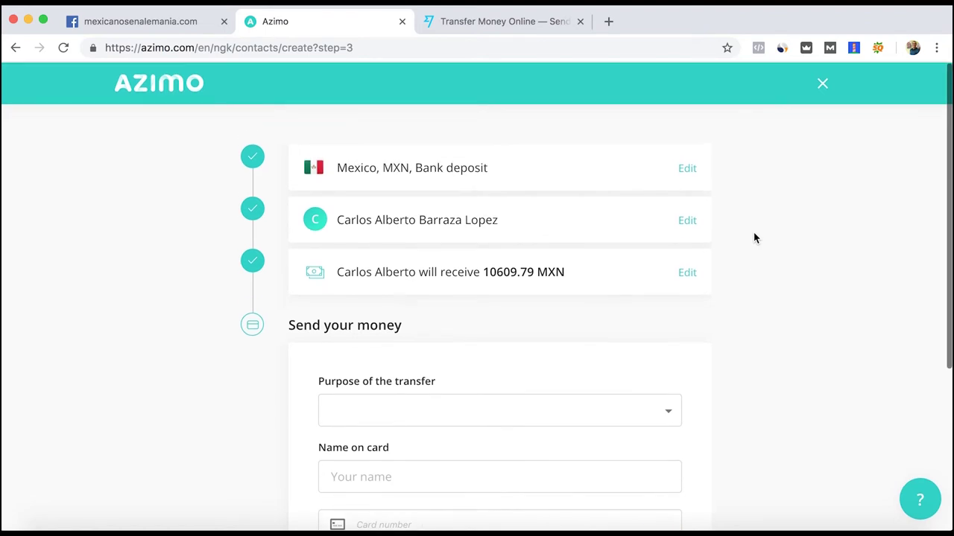
{"action": "left_click_drag", "start_coordinate": [483, 268], "coordinate": [598, 271]}
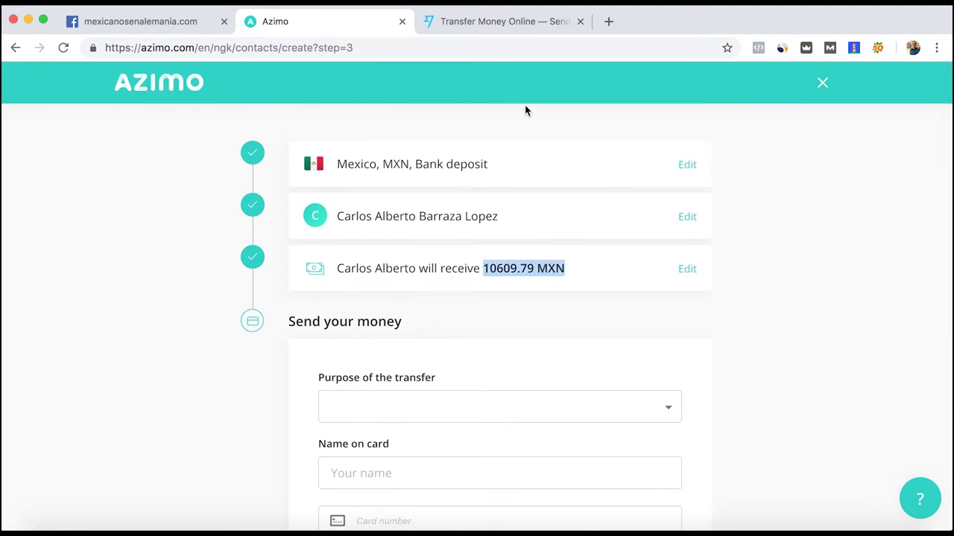
Step: Switch to TransferWise and examine the transfer types and their fees for sending 500 EUR
{"action": "left_click", "coordinate": [511, 24]}
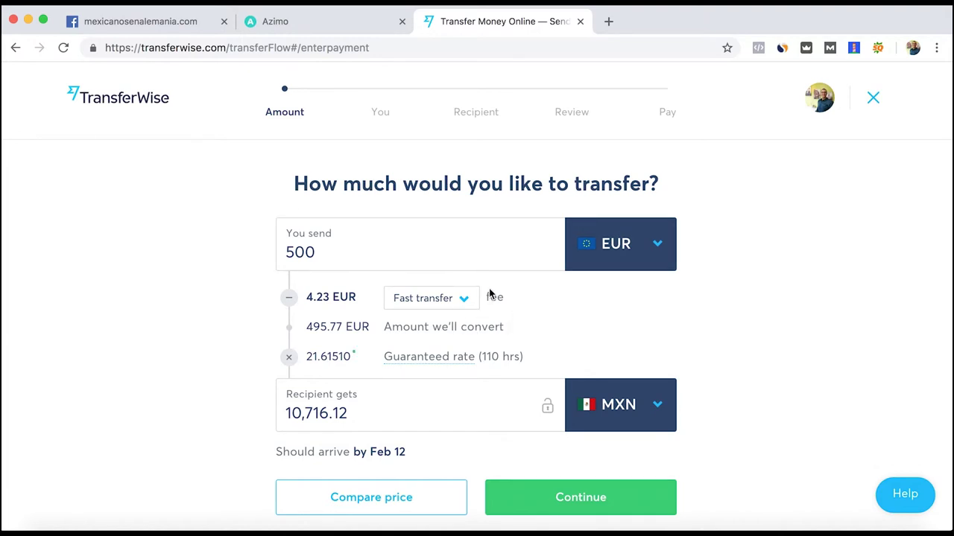
{"action": "left_click", "coordinate": [437, 301]}
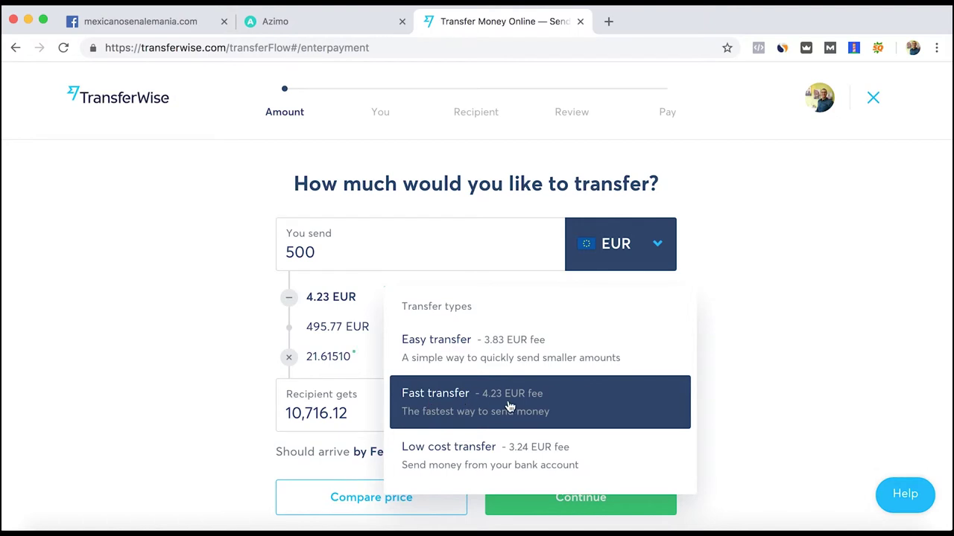
{"action": "left_click", "coordinate": [731, 381]}
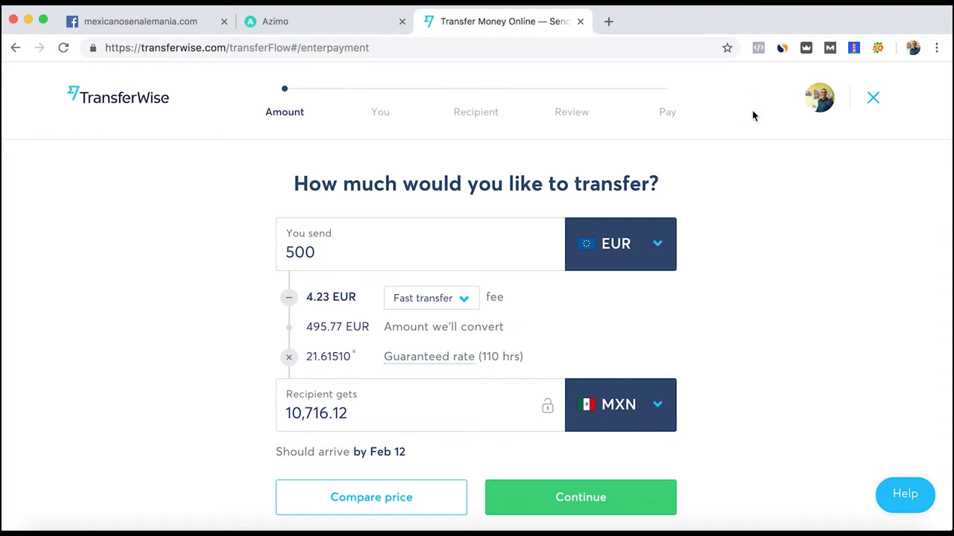
Step: Highlight the MXN amount the recipient gets on TransferWise and compare it with the Azimo summary
{"action": "left_click", "coordinate": [319, 484]}
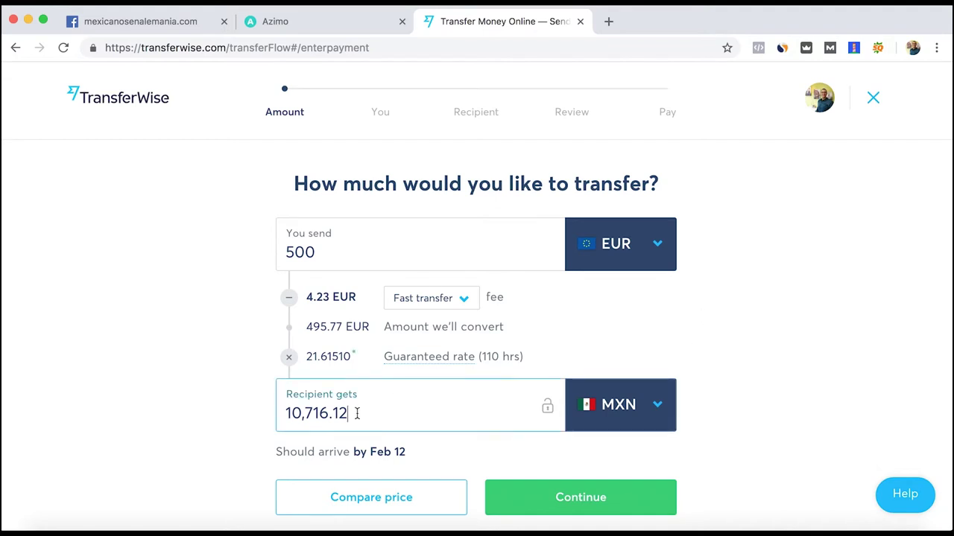
{"action": "left_click_drag", "start_coordinate": [365, 415], "coordinate": [256, 413]}
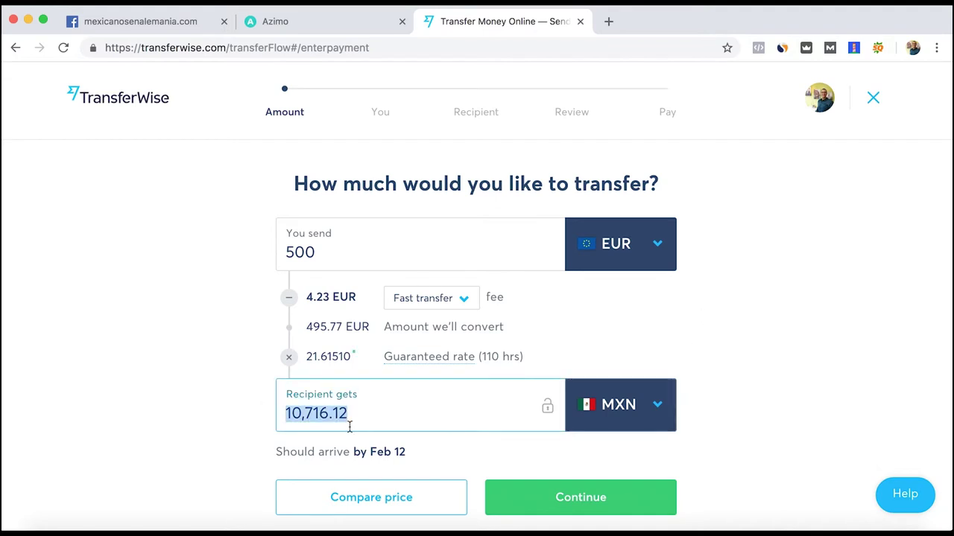
{"action": "left_click", "coordinate": [333, 25]}
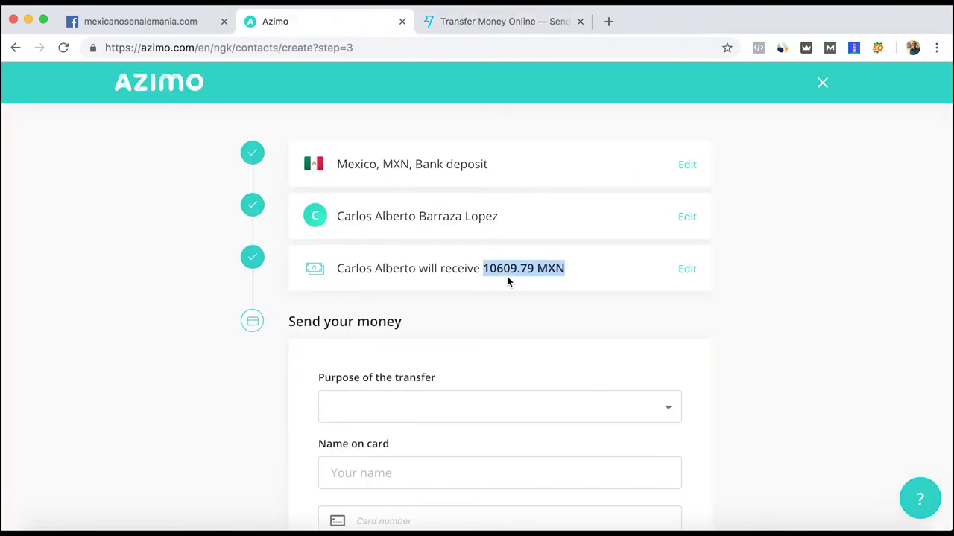
{"action": "left_click", "coordinate": [486, 27]}
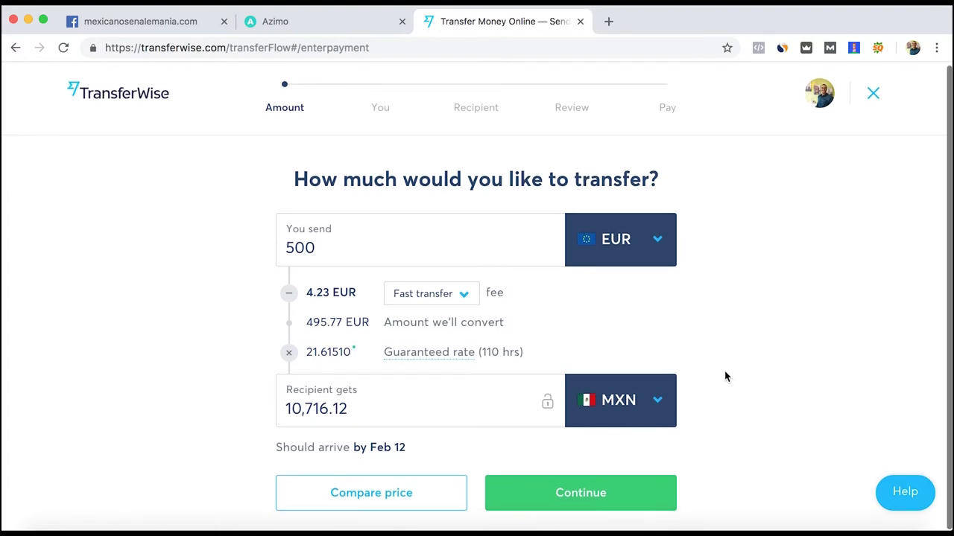
Step: Return to Azimo and reopen the recipient details to check the bank selection
{"action": "left_click", "coordinate": [327, 30]}
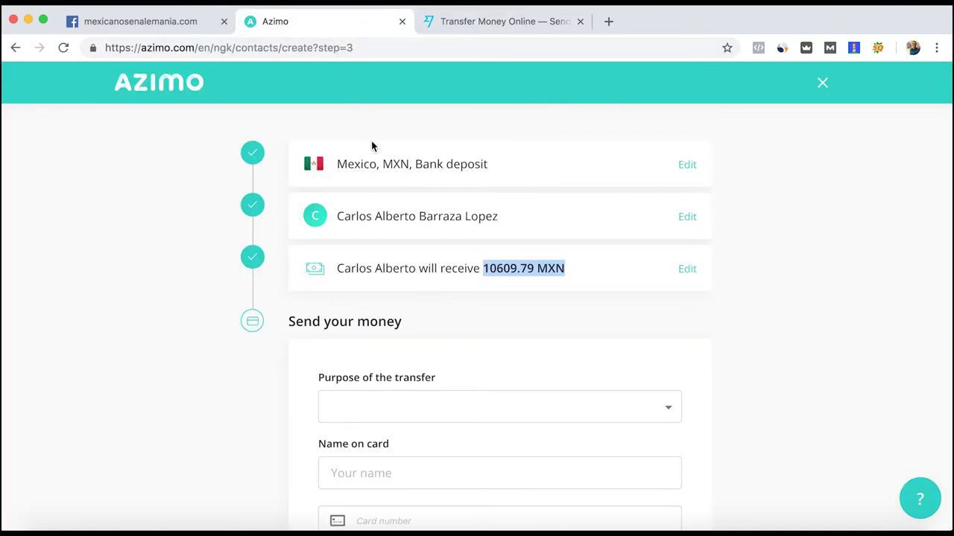
{"action": "left_click", "coordinate": [688, 218]}
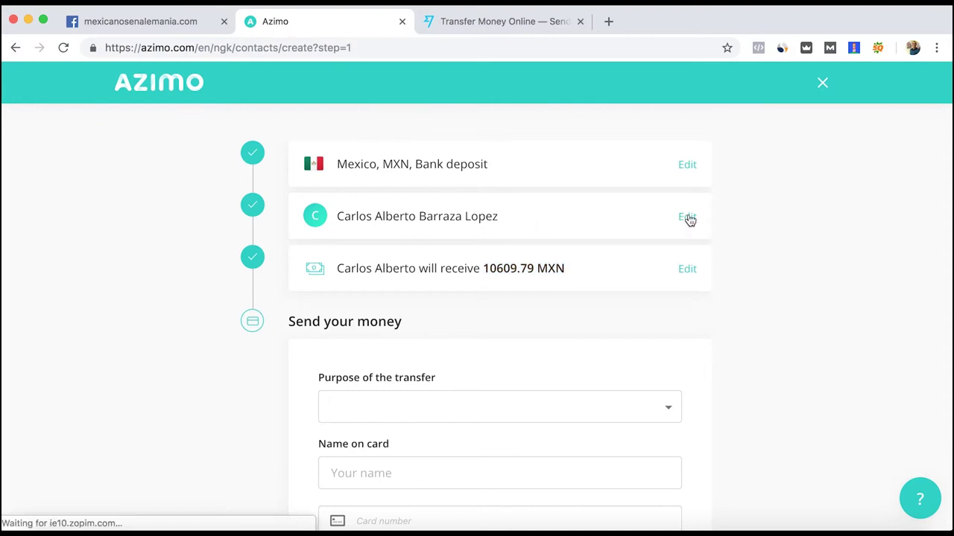
{"action": "scroll", "coordinate": [573, 377], "scroll_direction": "down", "scroll_amount": 3}
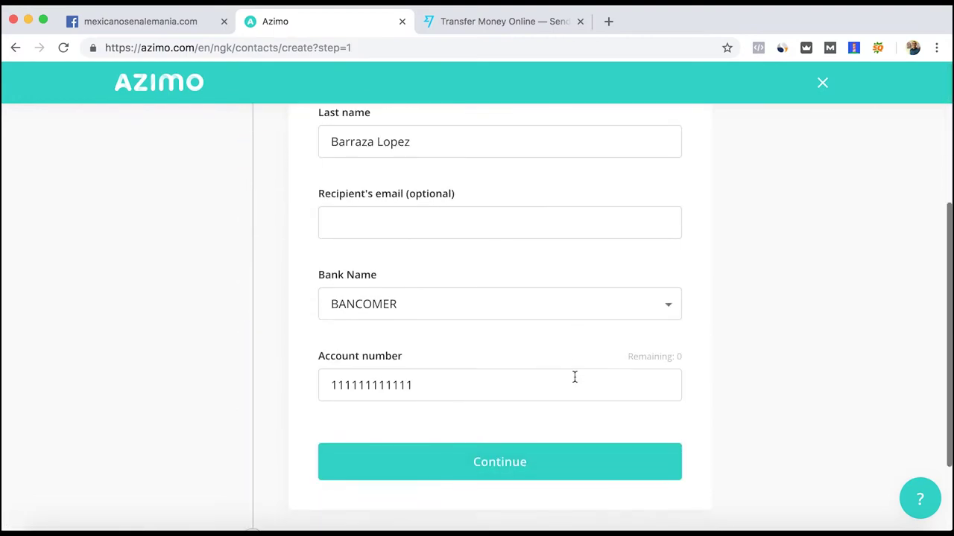
{"action": "left_click", "coordinate": [504, 298]}
{"action": "key", "text": "Return"}
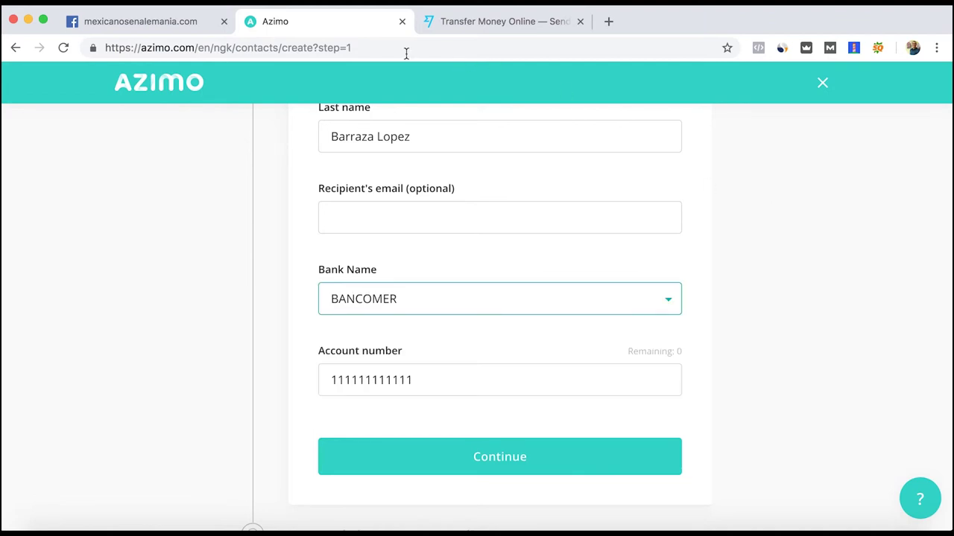
Step: Look at the TransferWise quote once more, then return to Azimo and open its home page at azimo.com
{"action": "left_click", "coordinate": [496, 28]}
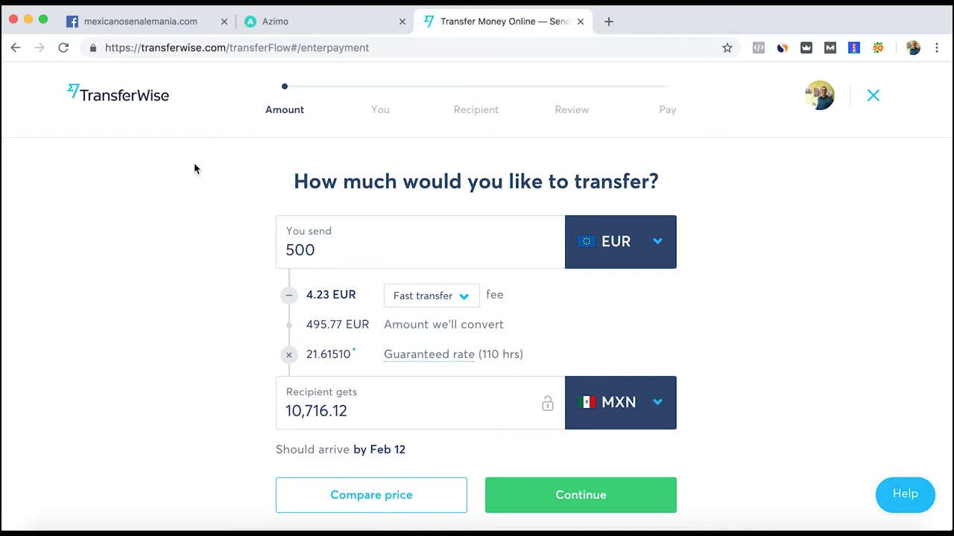
{"action": "left_click", "coordinate": [273, 22]}
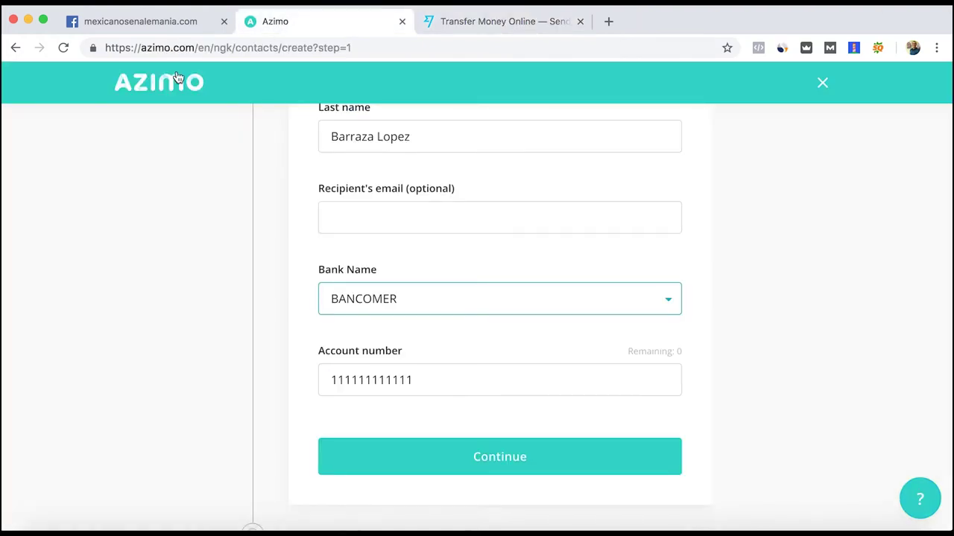
{"action": "left_click_drag", "start_coordinate": [198, 47], "coordinate": [374, 59]}
{"action": "key", "text": "BackSpace"}
{"action": "key", "text": "Return"}
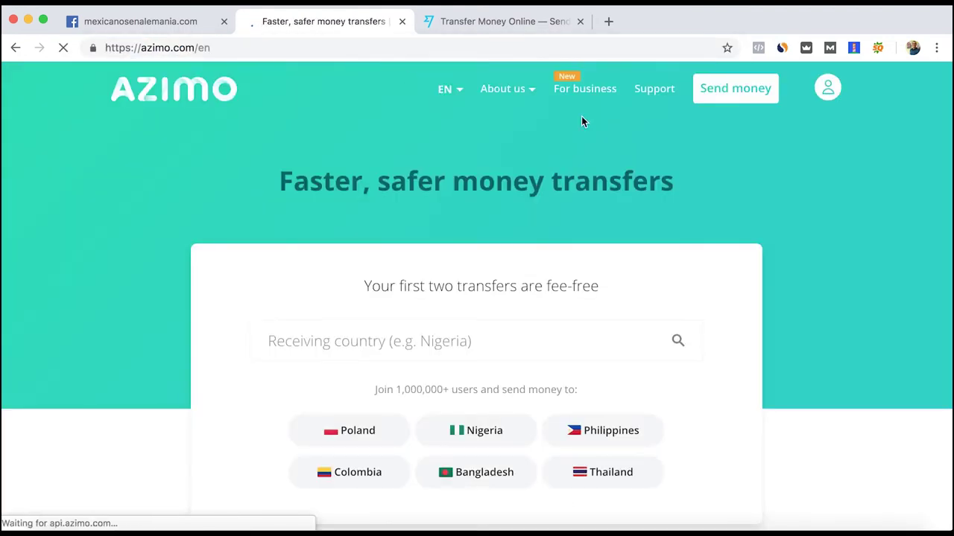
Step: Highlight https in the Azimo address and inspect the site's connection security information
{"action": "double_click", "coordinate": [128, 48]}
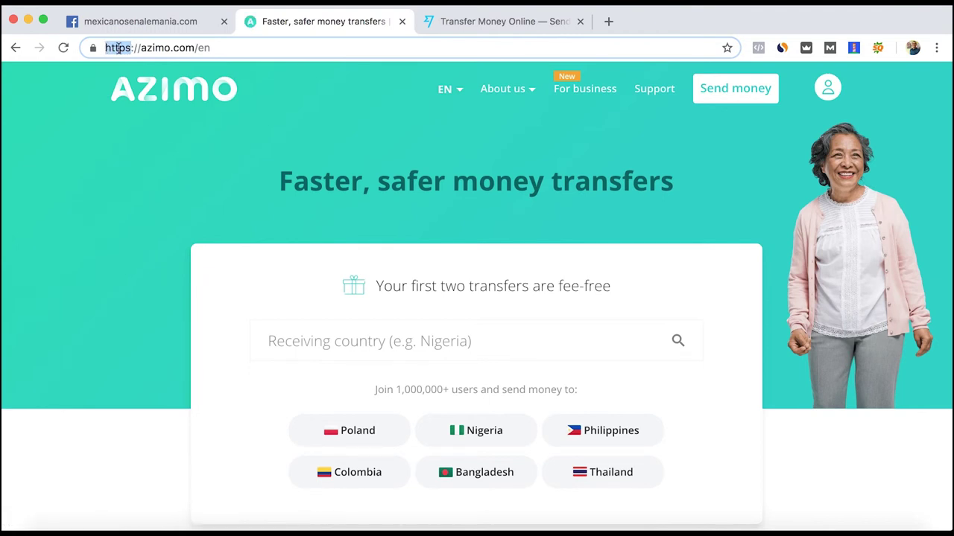
{"action": "left_click", "coordinate": [94, 47]}
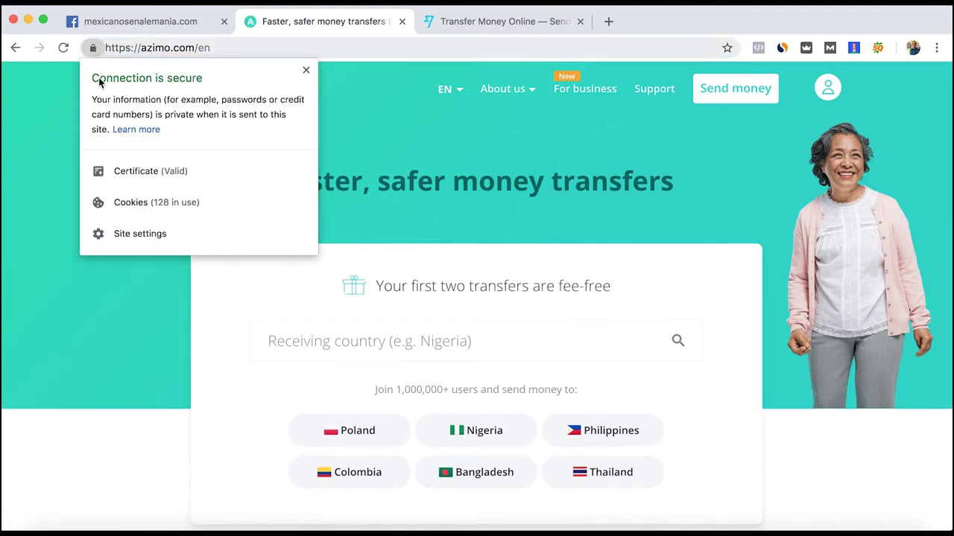
{"action": "left_click", "coordinate": [305, 70]}
Step: Examine the company and regulatory information in the footer of Azimo's home page
{"action": "scroll", "coordinate": [506, 128], "scroll_direction": "down", "scroll_amount": 1}
{"action": "scroll", "coordinate": [506, 132], "scroll_direction": "down", "scroll_amount": 20}
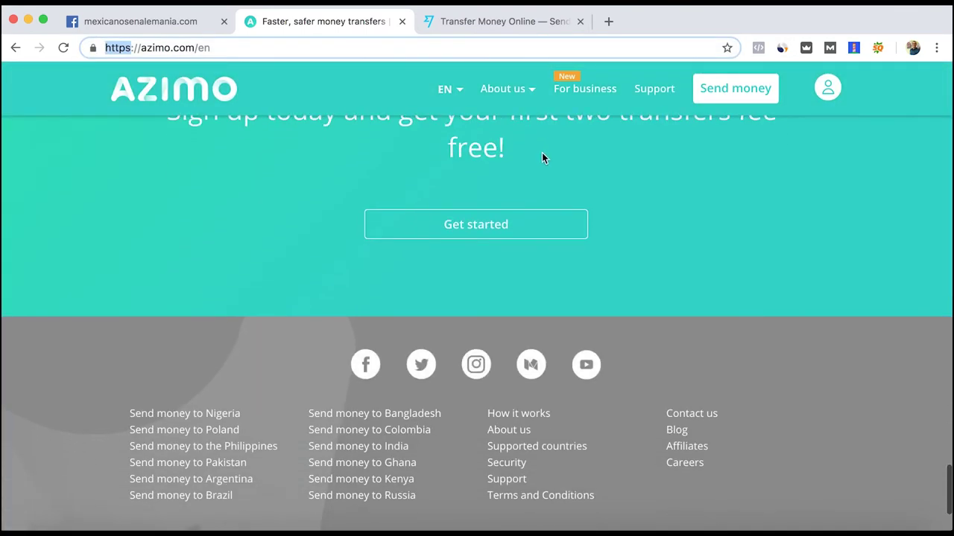
{"action": "scroll", "coordinate": [542, 153], "scroll_direction": "down", "scroll_amount": 5}
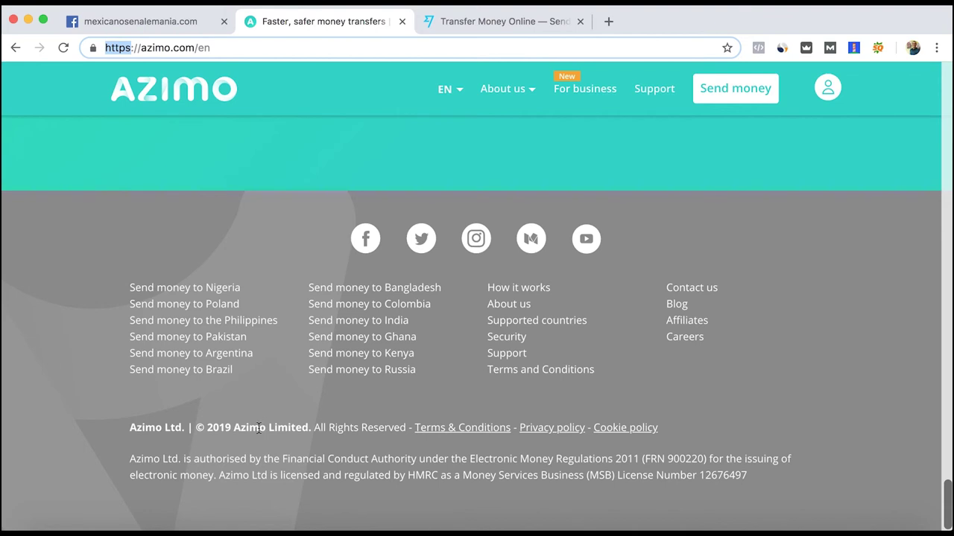
Step: Highlight the Financial Conduct Authority and HMRC regulatory statement in Azimo's footer, and clear the highlight after reading it
{"action": "left_click_drag", "start_coordinate": [132, 462], "coordinate": [799, 478]}
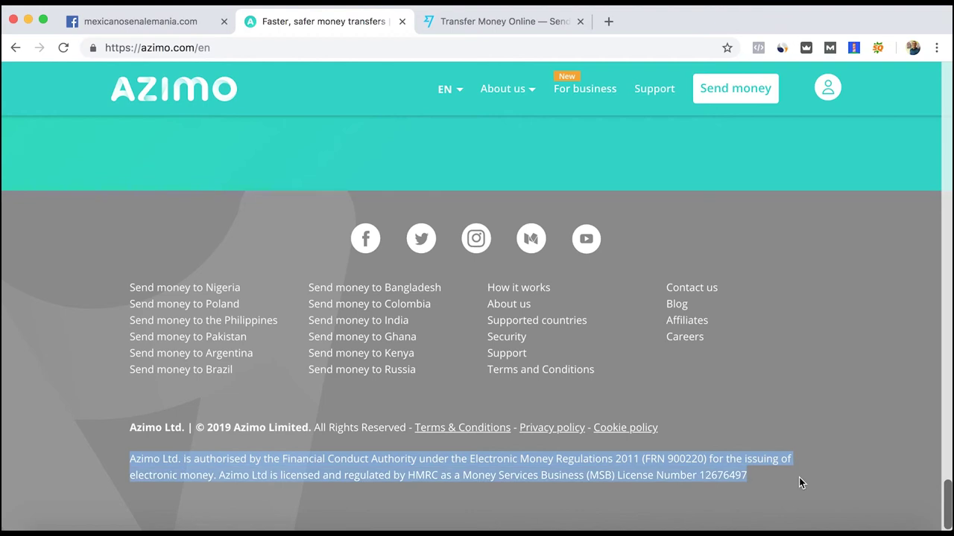
{"action": "left_click", "coordinate": [760, 412]}
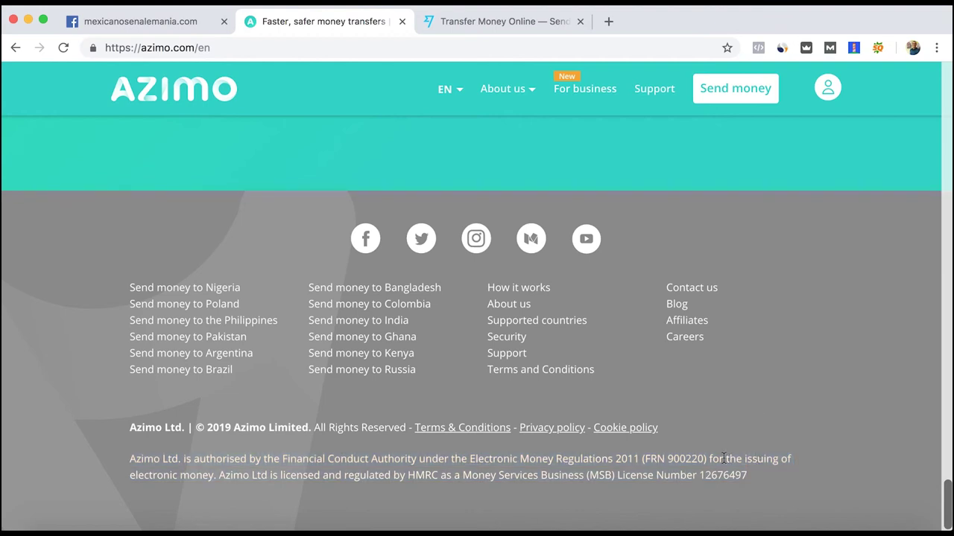
Step: Switch to the TransferWise tab and open transferwise.com, leaving the 500 EUR quote without saving the changes
{"action": "left_click", "coordinate": [485, 29]}
{"action": "left_click_drag", "start_coordinate": [228, 47], "coordinate": [440, 51]}
{"action": "key", "text": "BackSpace"}
{"action": "key", "text": "Return"}
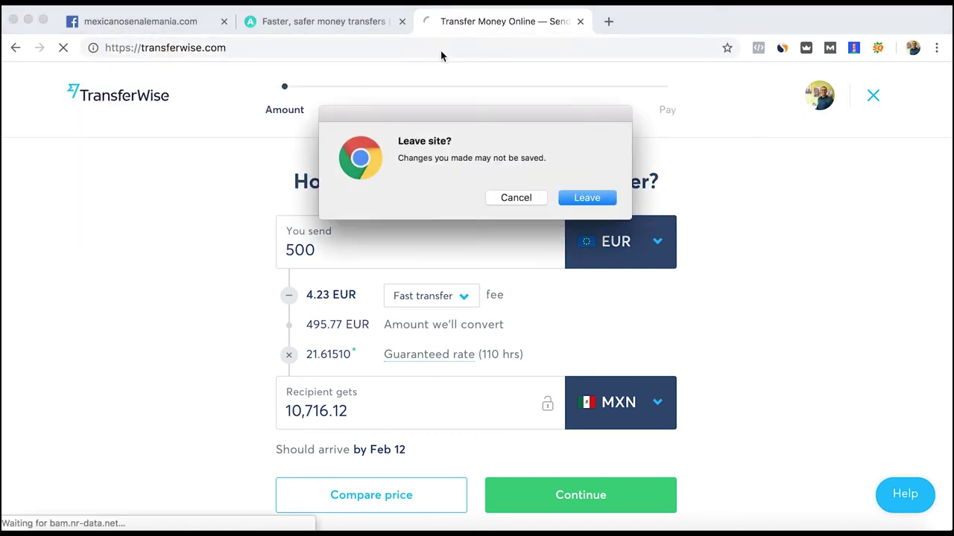
{"action": "left_click", "coordinate": [607, 201]}
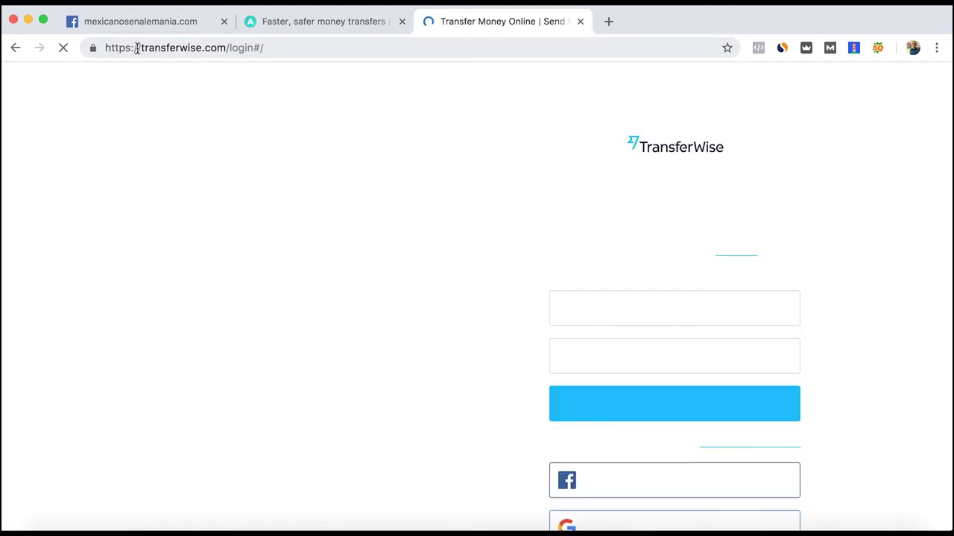
Step: Highlight https in the TransferWise login address and look over the login page
{"action": "double_click", "coordinate": [133, 48]}
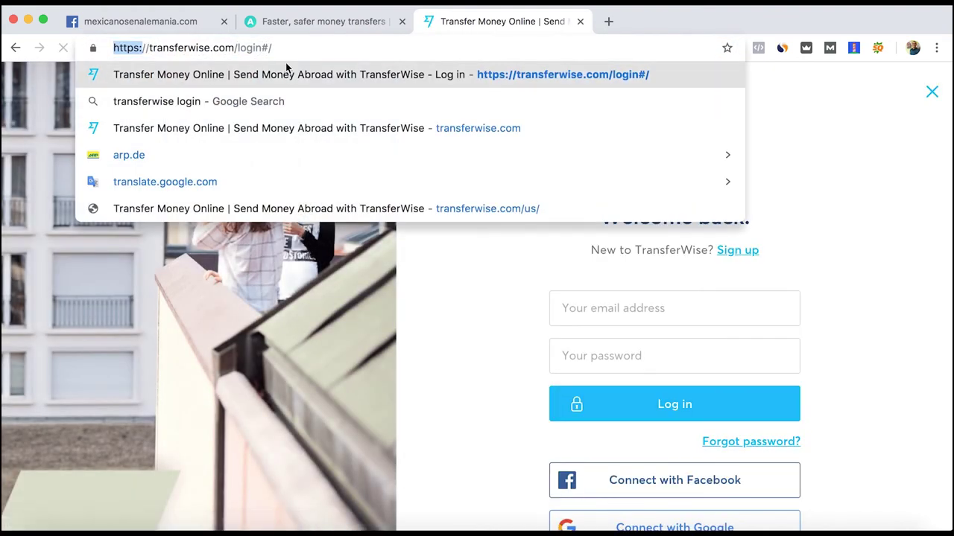
{"action": "left_click", "coordinate": [417, 320]}
{"action": "scroll", "coordinate": [432, 336], "scroll_direction": "down", "scroll_amount": 3}
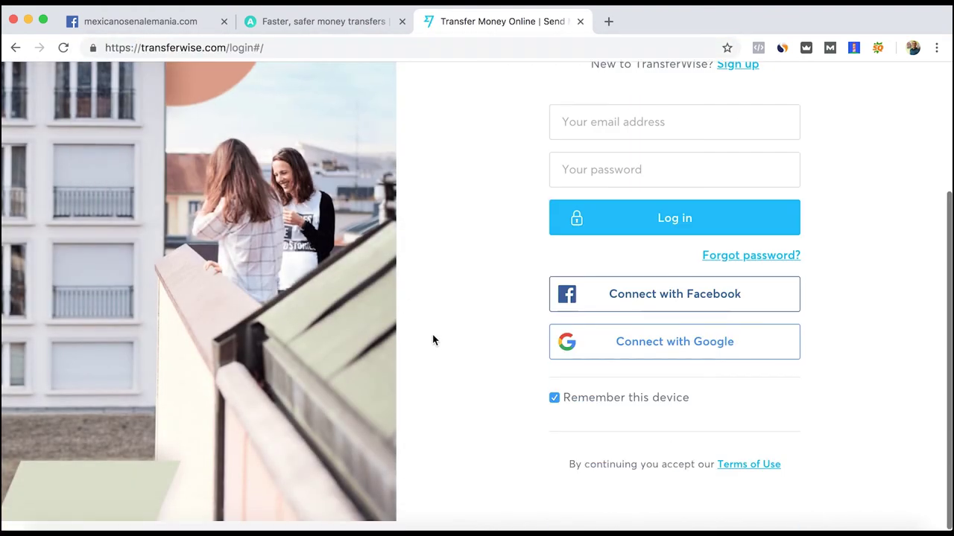
Step: Remove the login path from the TransferWise address and load the site's home page
{"action": "left_click", "coordinate": [233, 47]}
{"action": "left_click_drag", "start_coordinate": [233, 48], "coordinate": [386, 56]}
{"action": "key", "text": "BackSpace"}
{"action": "key", "text": "Return"}
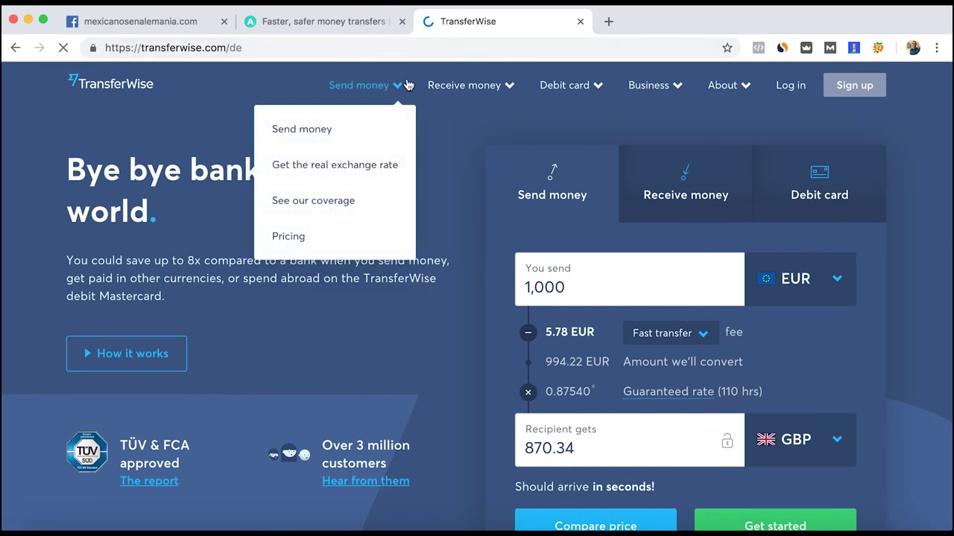
Step: Highlight the Financial Conduct Authority authorisation statement in TransferWise's footer, and return to the beginning of the home page
{"action": "scroll", "coordinate": [447, 190], "scroll_direction": "down", "scroll_amount": 10}
{"action": "scroll", "coordinate": [447, 195], "scroll_direction": "down", "scroll_amount": 15}
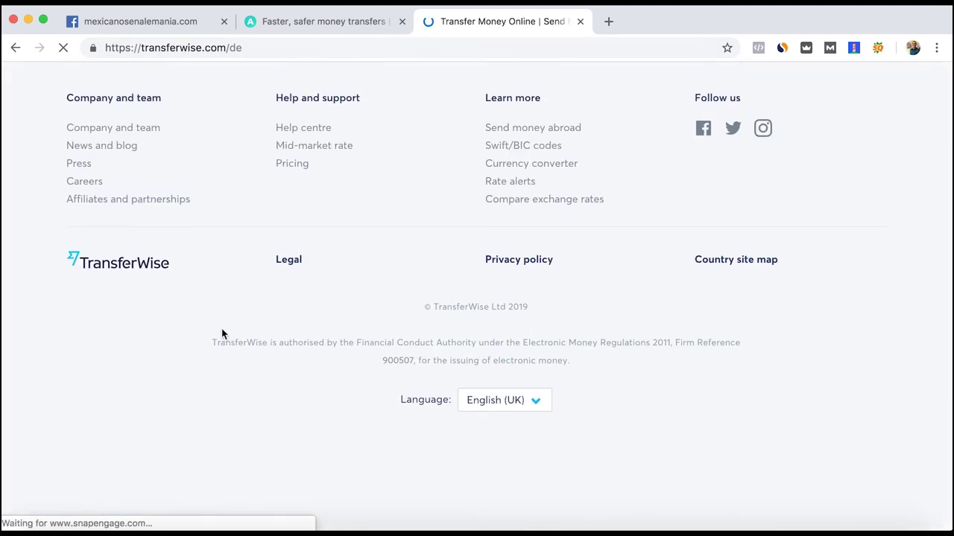
{"action": "left_click_drag", "start_coordinate": [202, 340], "coordinate": [696, 366]}
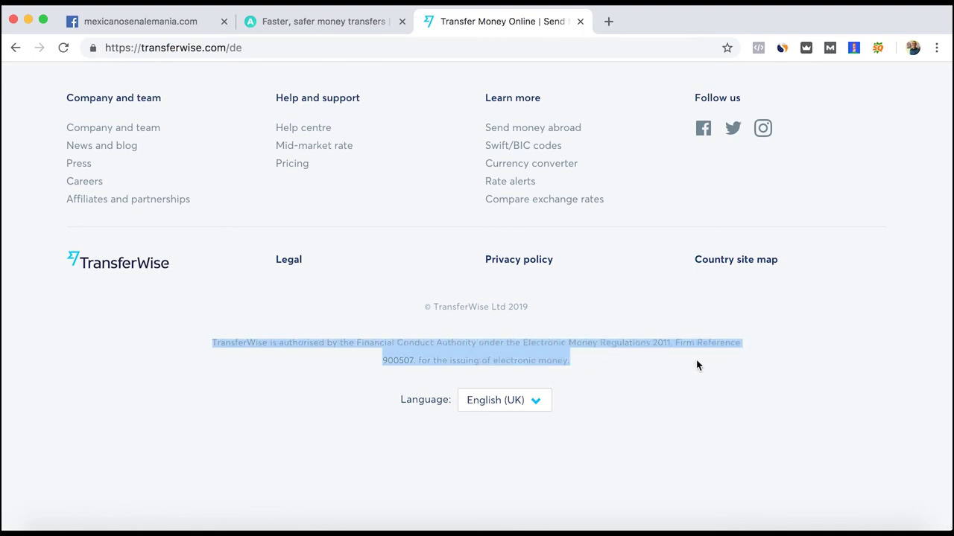
{"action": "left_click", "coordinate": [696, 365]}
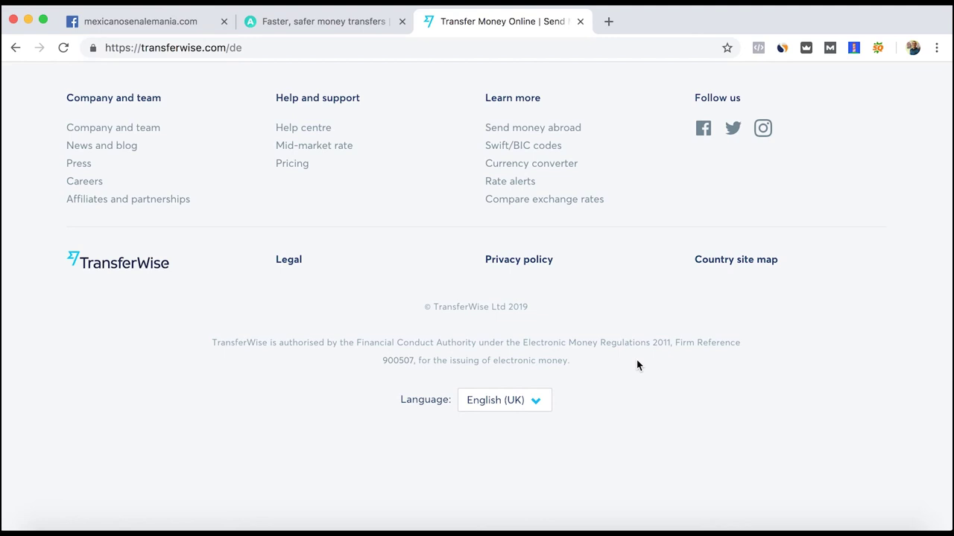
{"action": "scroll", "coordinate": [637, 365], "scroll_direction": "up", "scroll_amount": 20}
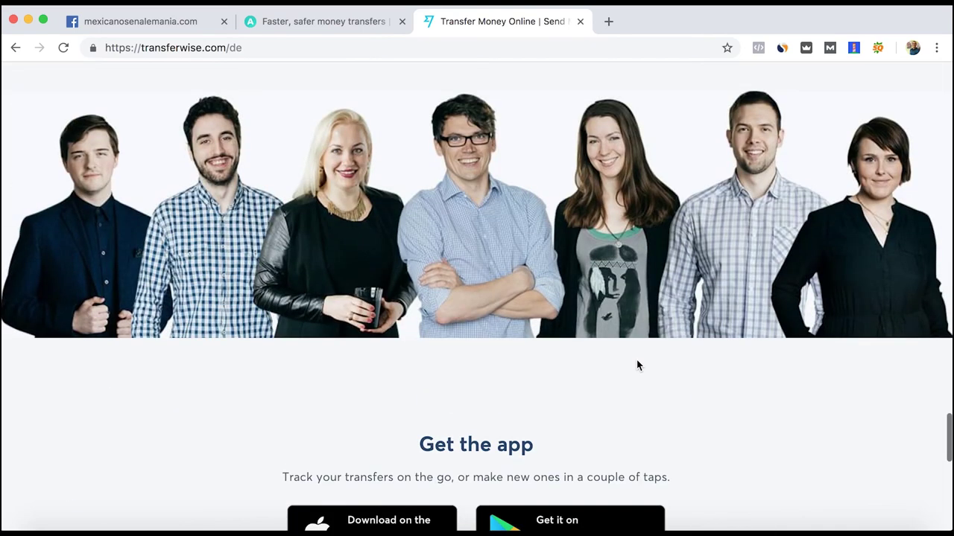
{"action": "scroll", "coordinate": [630, 364], "scroll_direction": "up", "scroll_amount": 10}
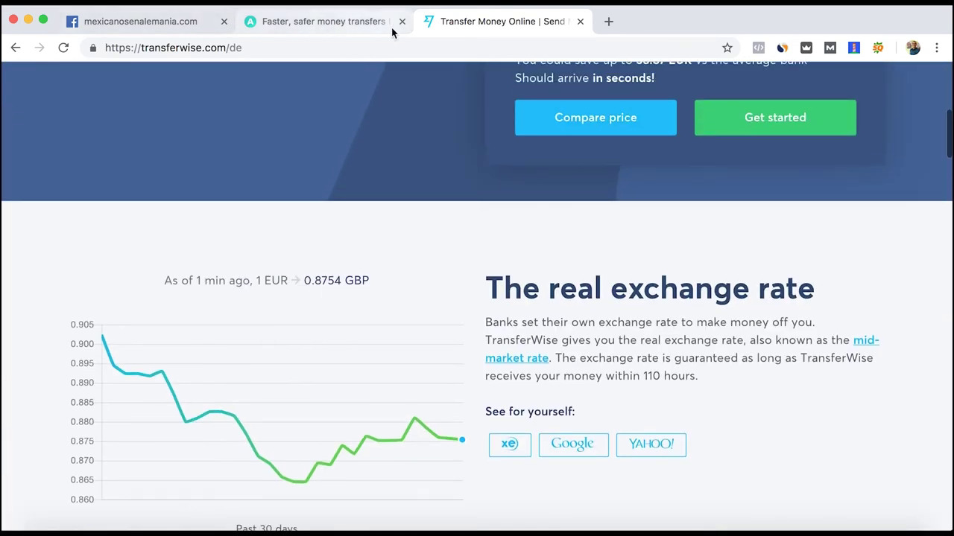
{"action": "mouse_move", "coordinate": [354, 139]}
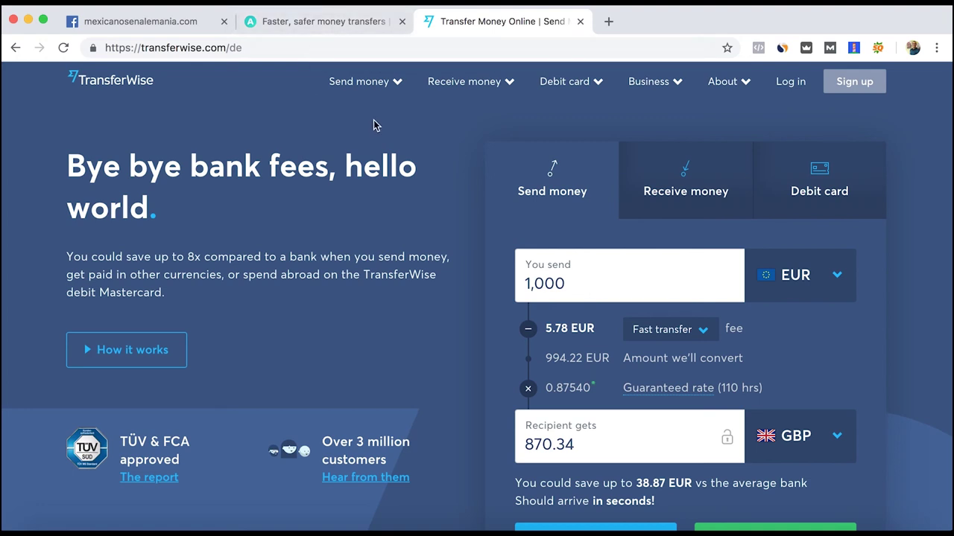
Step: Switch back to Azimo and look over its home page's transfer offer and how-it-works section
{"action": "left_click", "coordinate": [281, 32]}
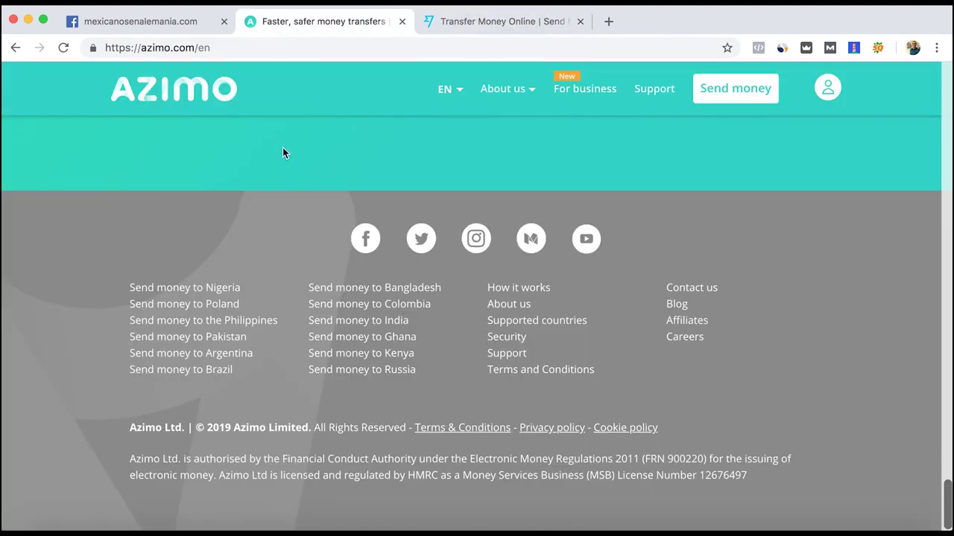
{"action": "scroll", "coordinate": [283, 148], "scroll_direction": "up", "scroll_amount": 20}
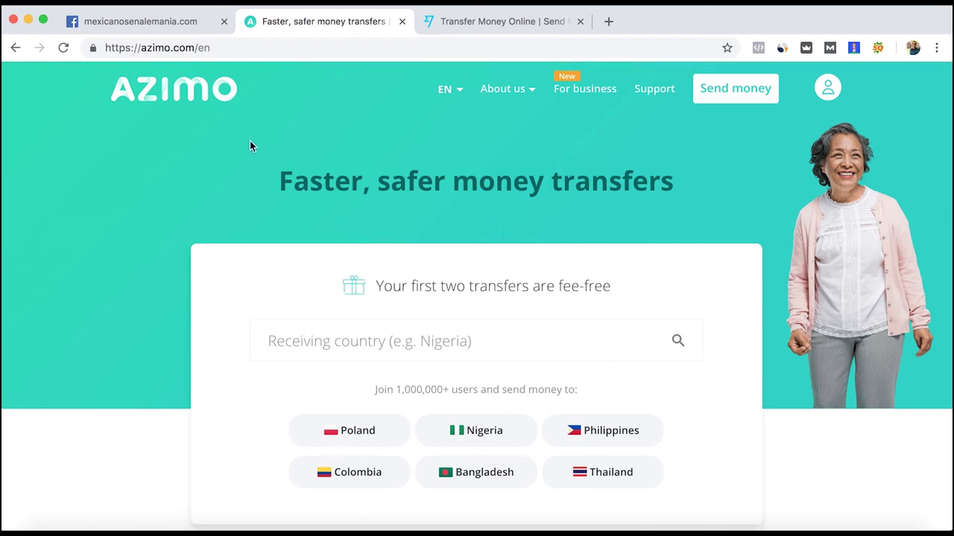
{"action": "scroll", "coordinate": [207, 135], "scroll_direction": "down", "scroll_amount": 4}
{"action": "scroll", "coordinate": [207, 135], "scroll_direction": "down", "scroll_amount": 3}
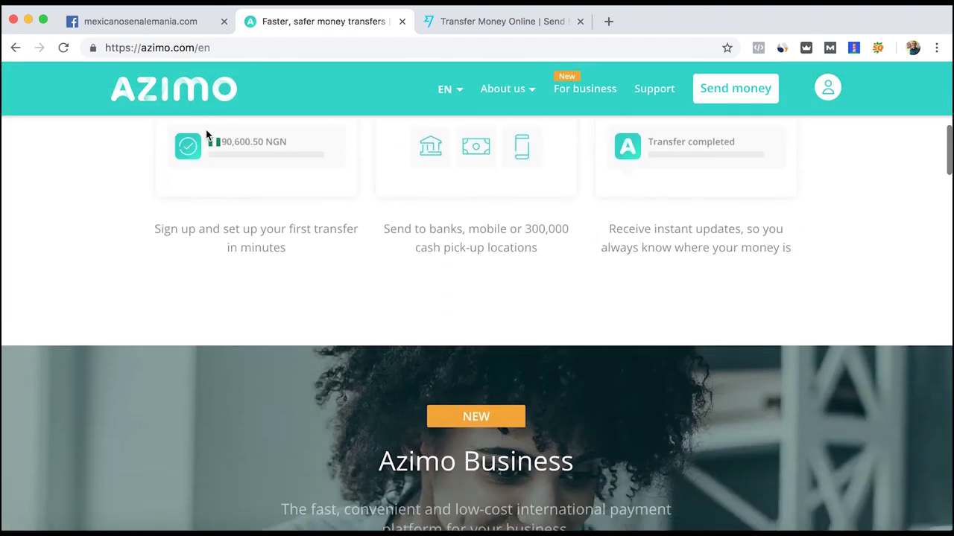
{"action": "scroll", "coordinate": [208, 135], "scroll_direction": "up", "scroll_amount": 4}
{"action": "scroll", "coordinate": [207, 131], "scroll_direction": "up", "scroll_amount": 5}
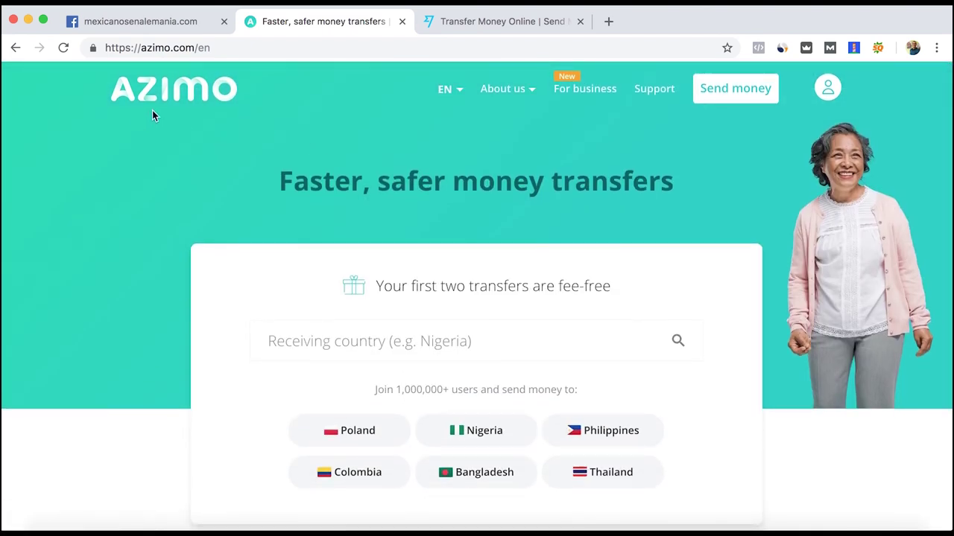